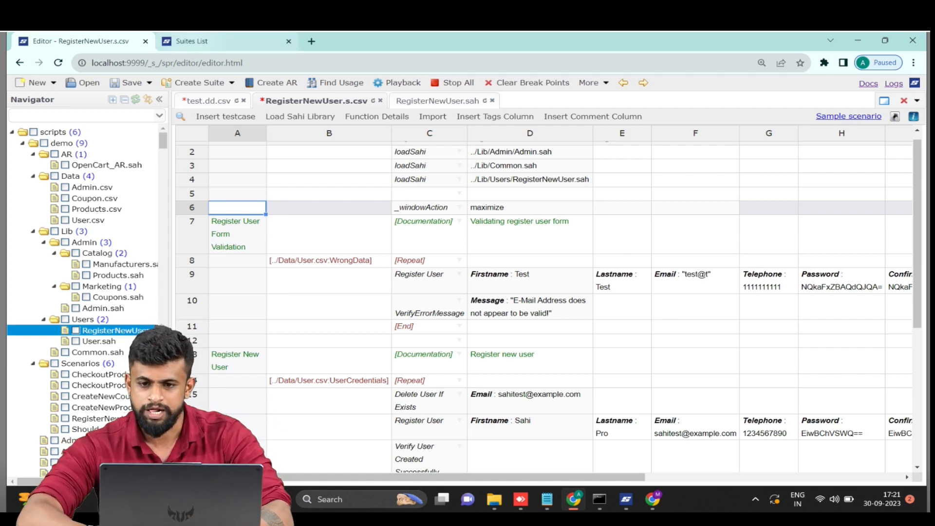
Step: Create a new Data Driven Suite file
click(200, 84)
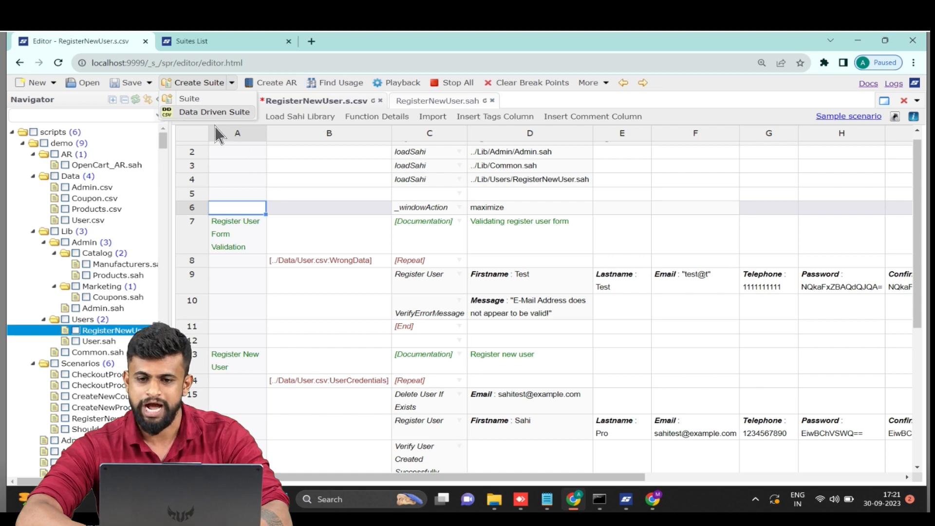
click(200, 111)
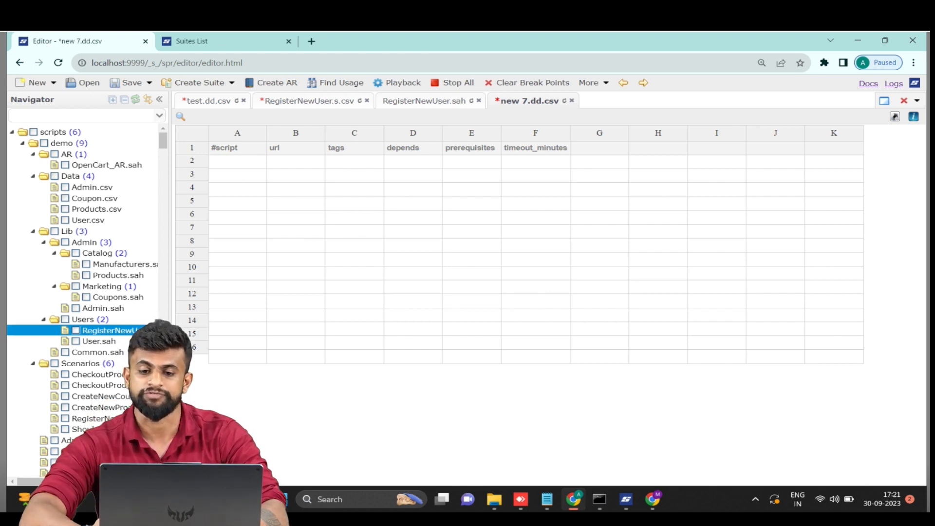
Step: Go through the new suite's columns from #script to timeout_minutes and the empty script rows below the header
click(237, 161)
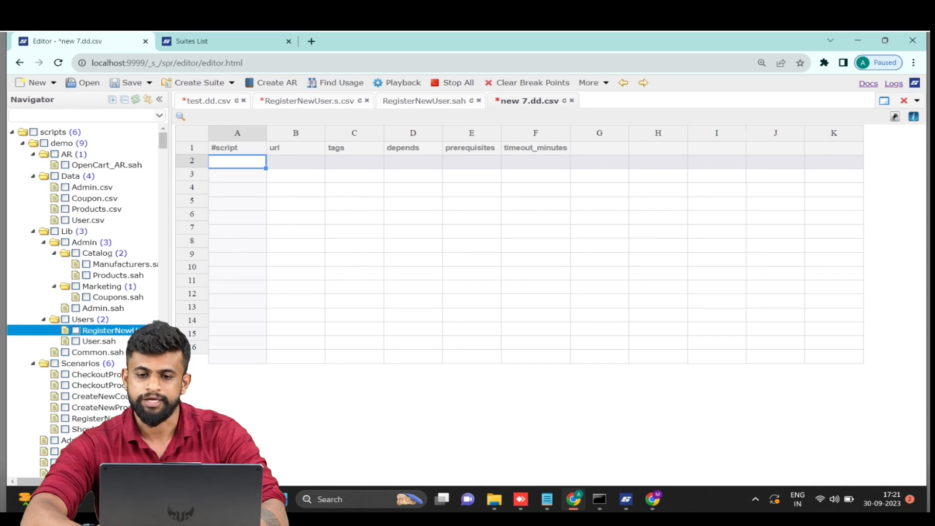
click(295, 161)
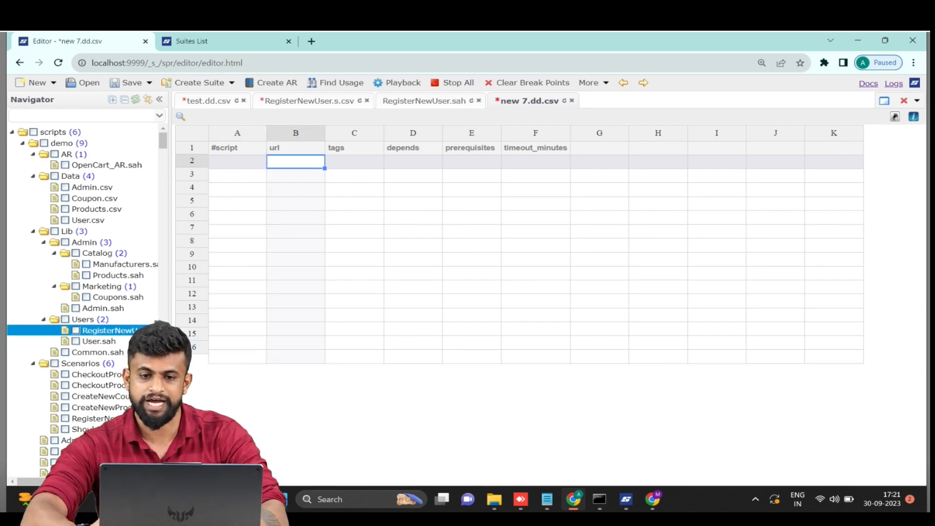
click(354, 161)
click(412, 161)
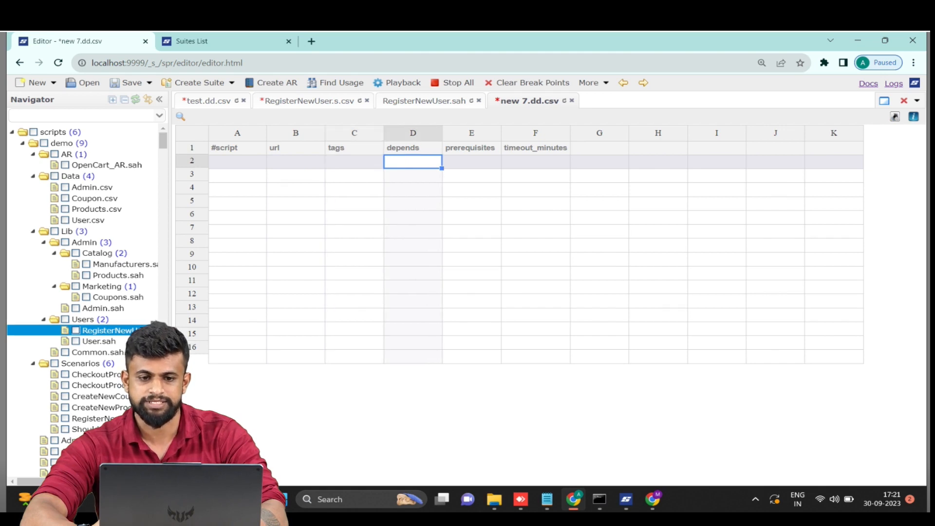
click(471, 161)
click(535, 161)
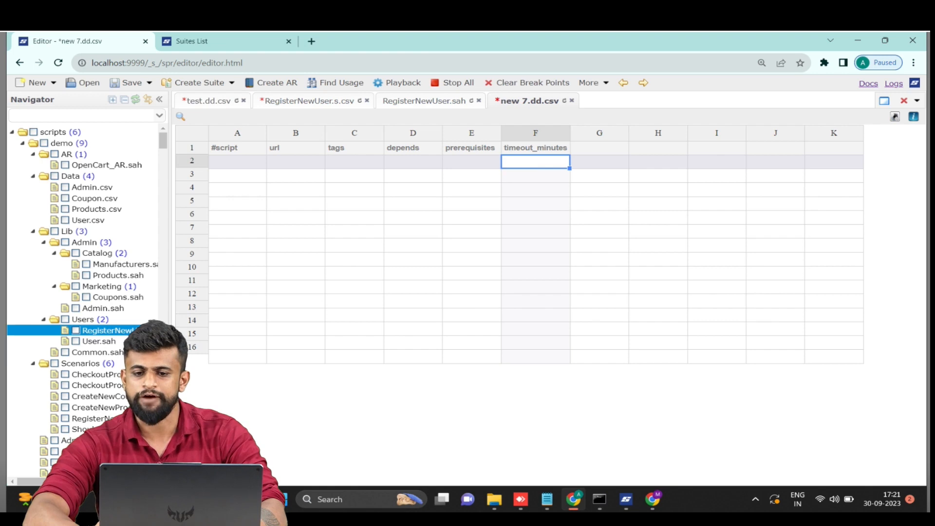
click(237, 175)
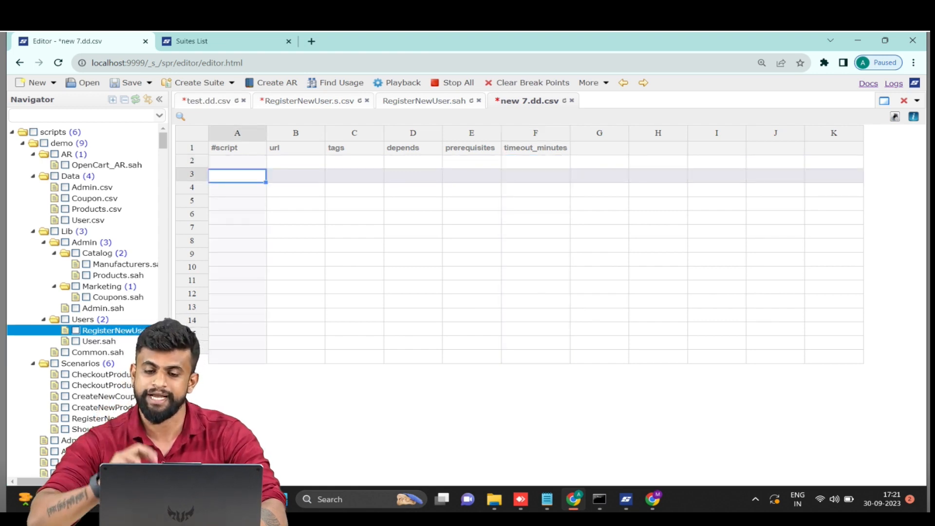
click(237, 189)
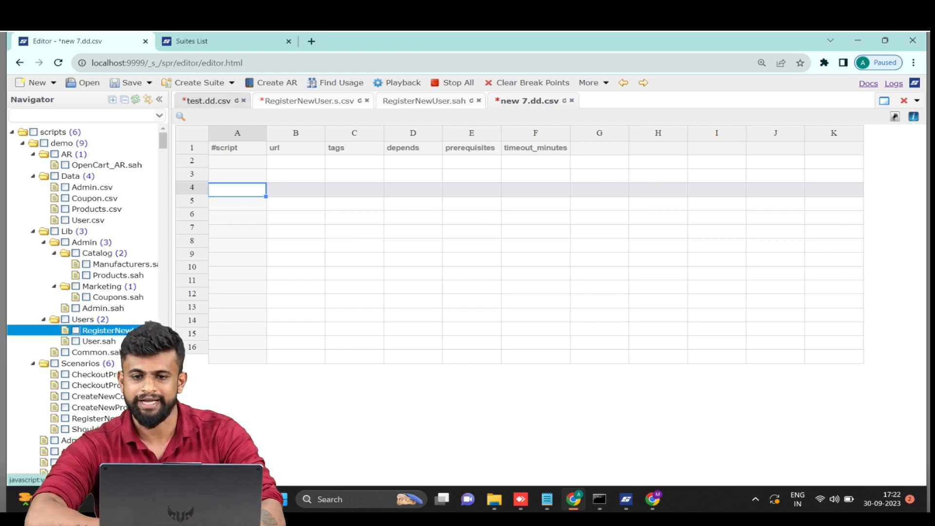
Step: Switch to the test.dd.csv suite and run its playback with the existing playback properties, continuing without saving the open scripts
click(207, 101)
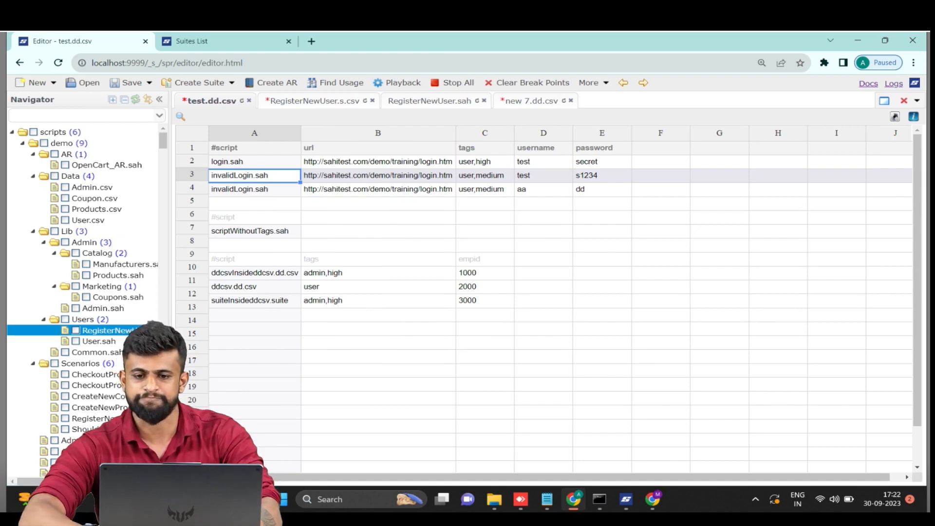
click(254, 148)
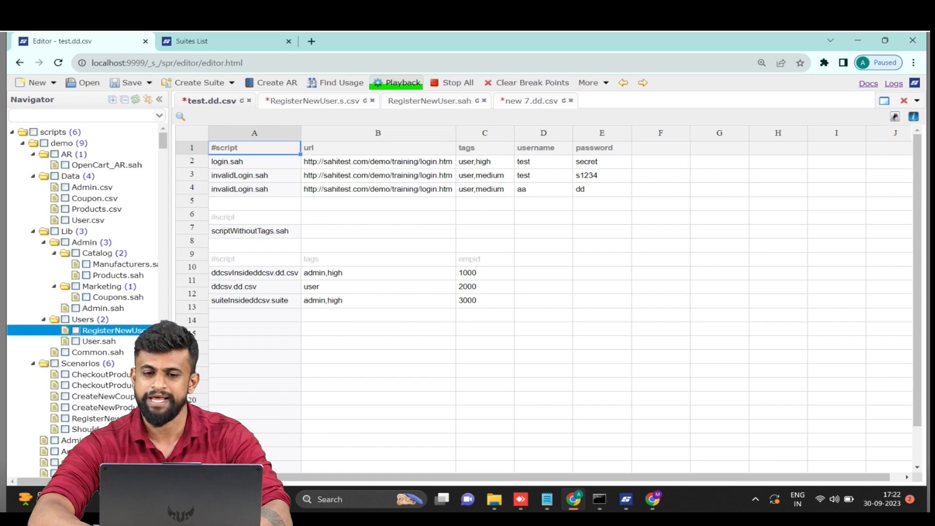
click(403, 83)
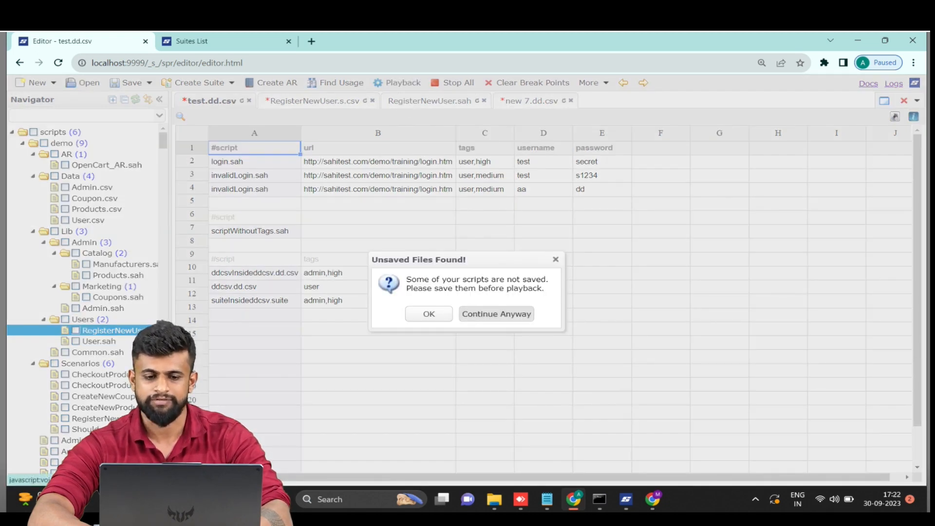
click(496, 314)
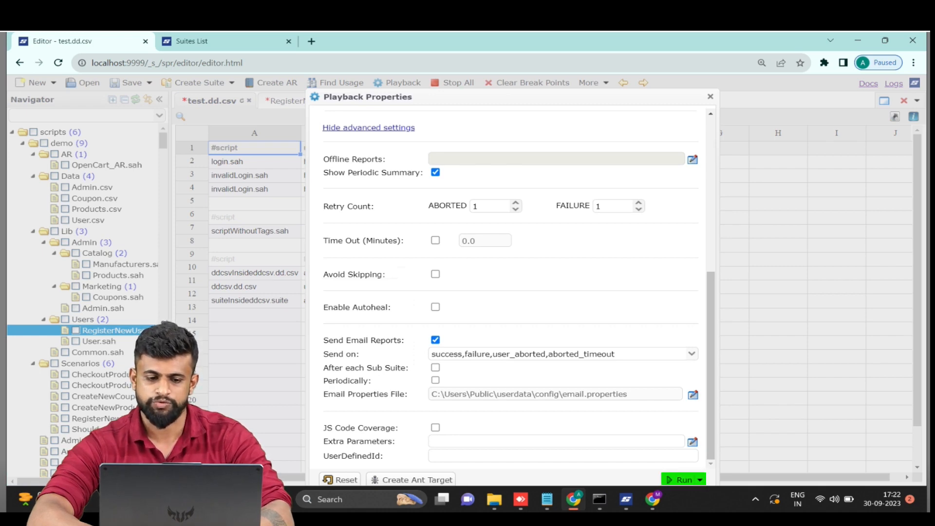
click(682, 481)
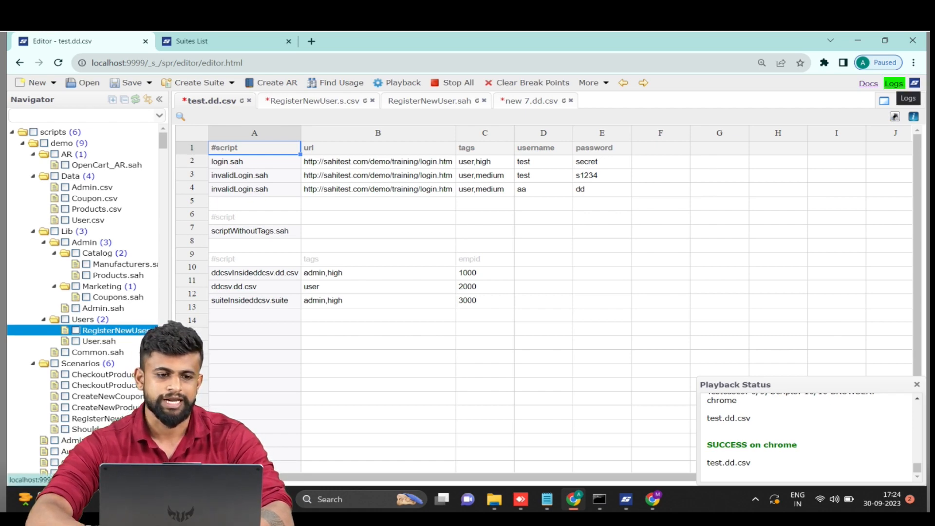
Step: Open the playback logs and examine the test.dd.csv suite report, including its statistics, script summary and per-script results
click(893, 83)
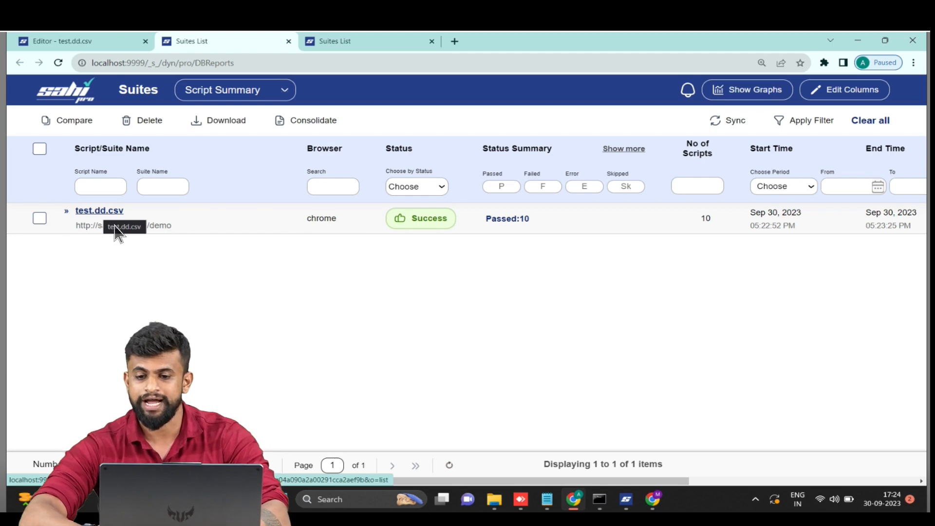
click(97, 215)
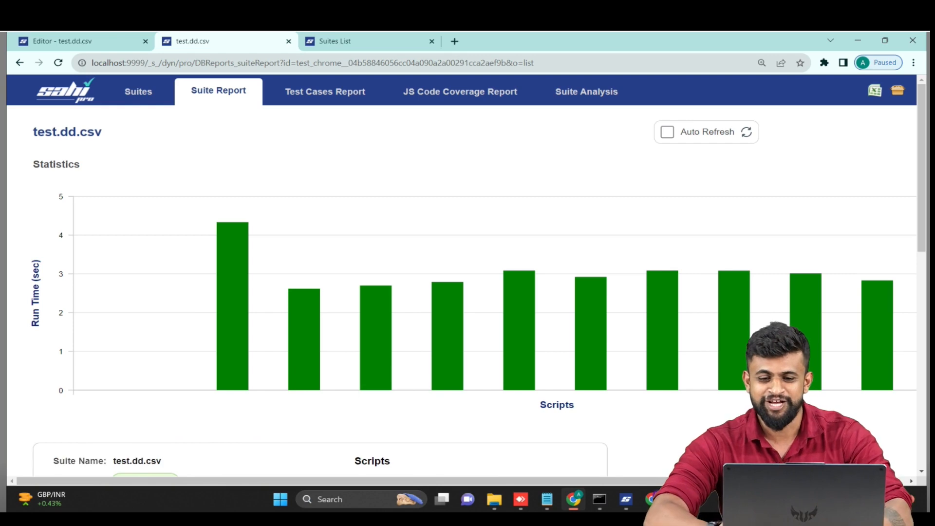
scroll(467, 281, down, 2)
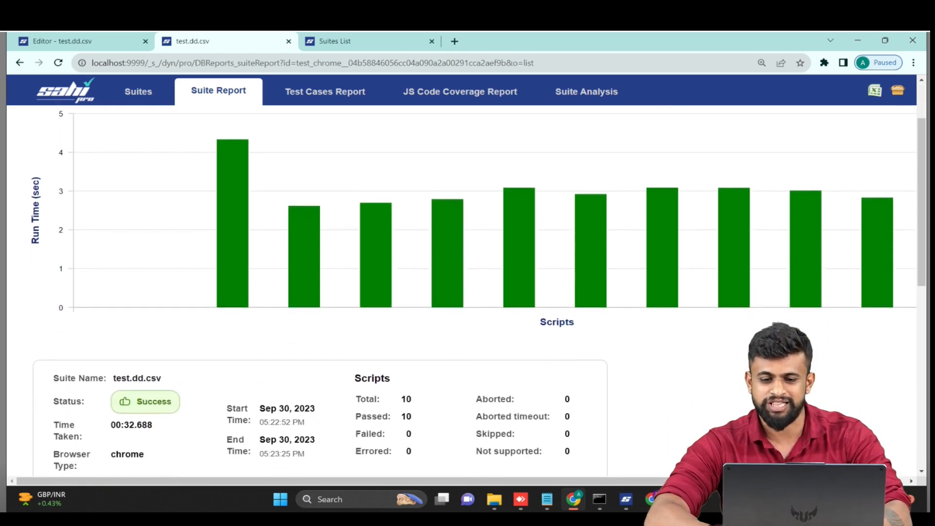
scroll(468, 291, down, 2)
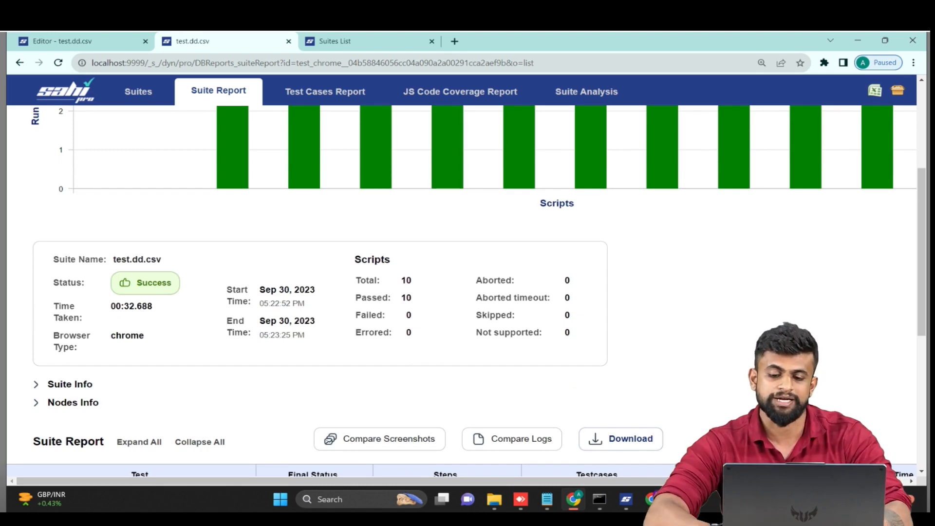
scroll(467, 293, down, 2)
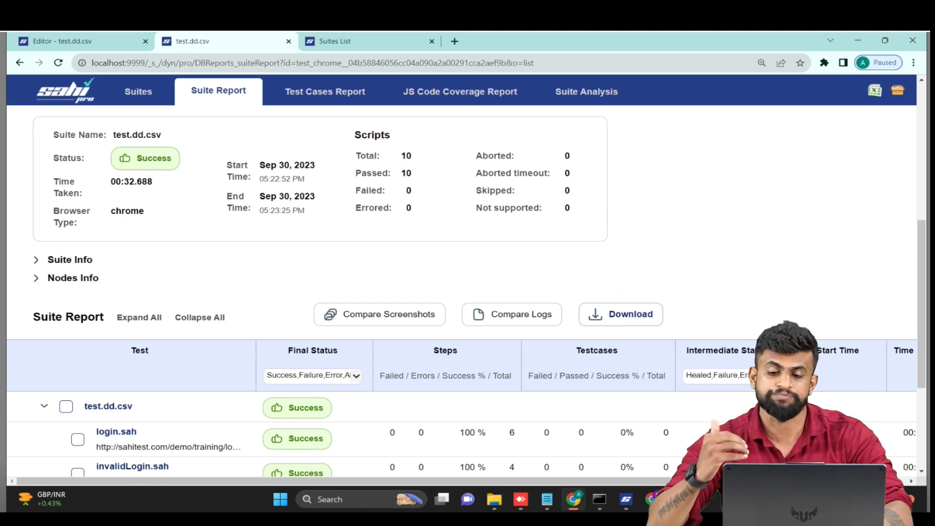
scroll(467, 292, down, 3)
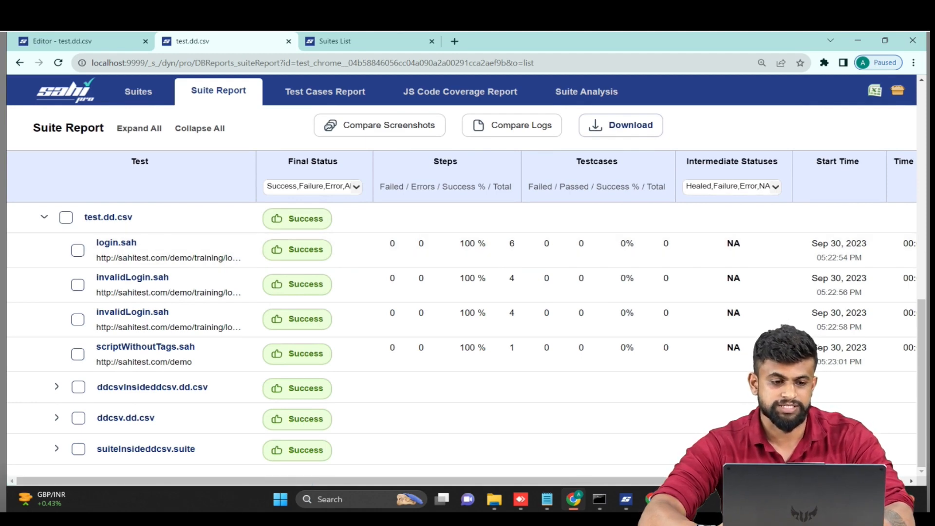
scroll(462, 298, right, 5)
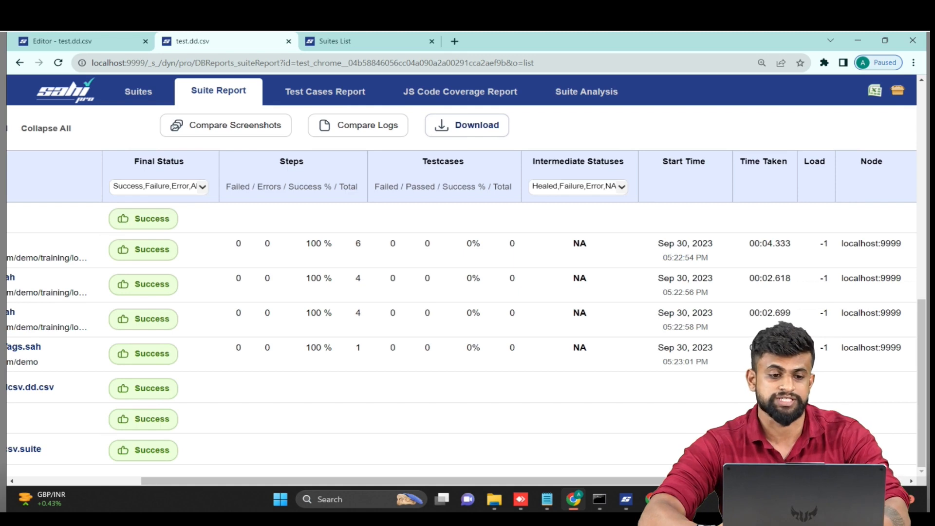
scroll(195, 327, left, 5)
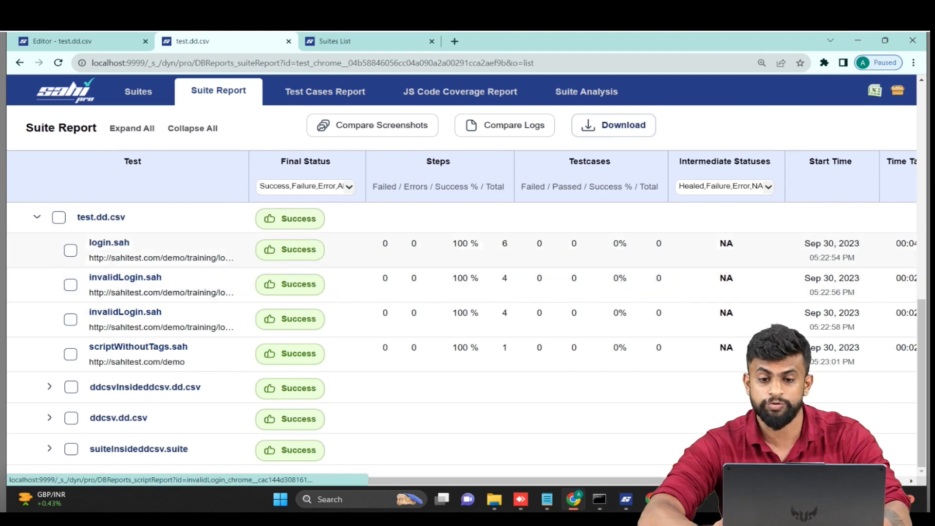
Step: Open the login.sah script report from the first bar of the suite's run time chart
scroll(141, 279, up, 7)
scroll(141, 279, up, 4)
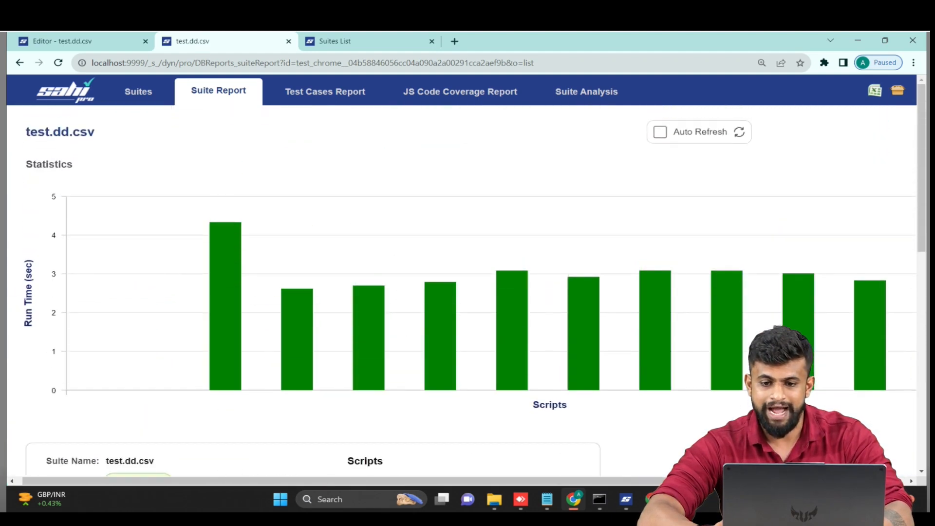
click(225, 307)
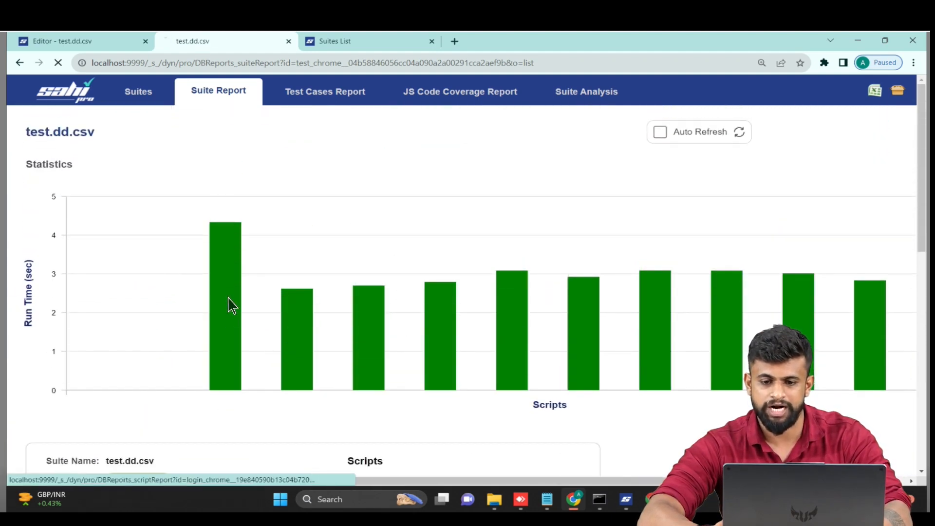
scroll(223, 306, down, 1)
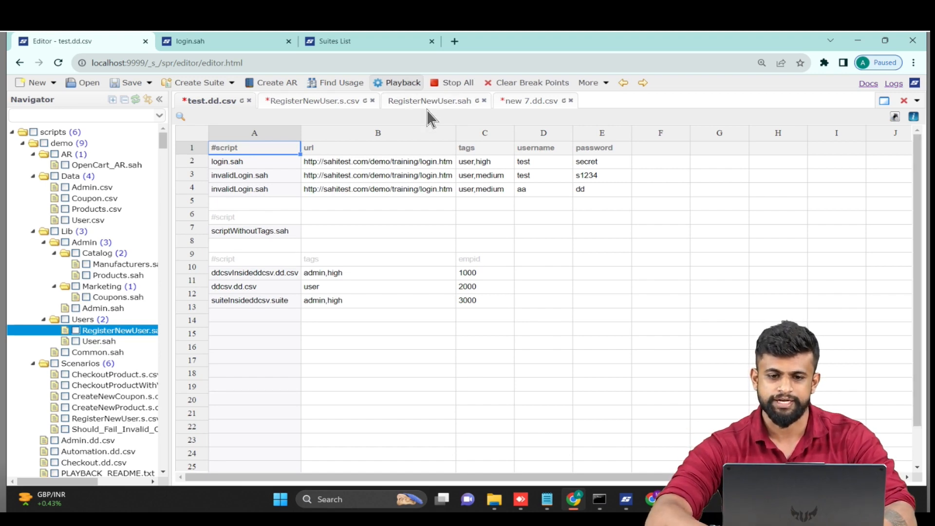
Step: Reopen the playback properties for test.dd.csv without saving, try Run in parallel, and select Run distributed (multiple machines)
click(398, 81)
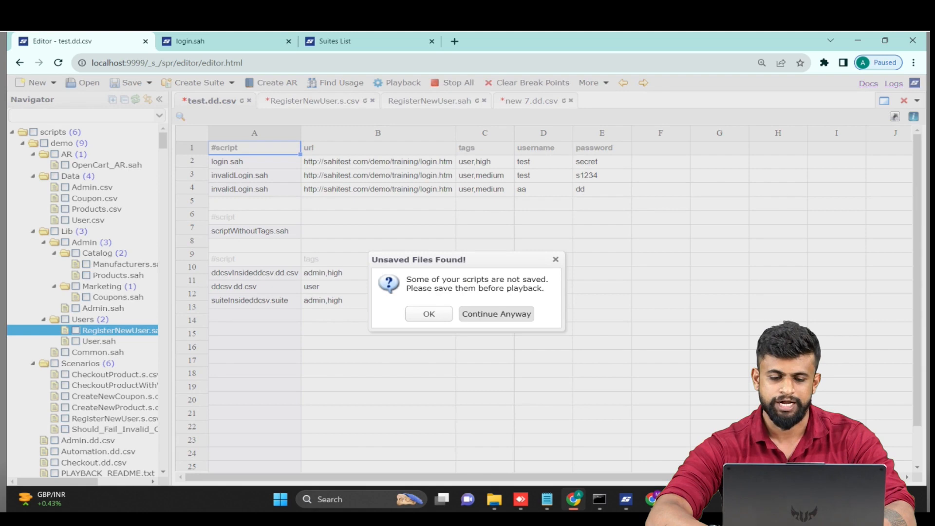
click(496, 313)
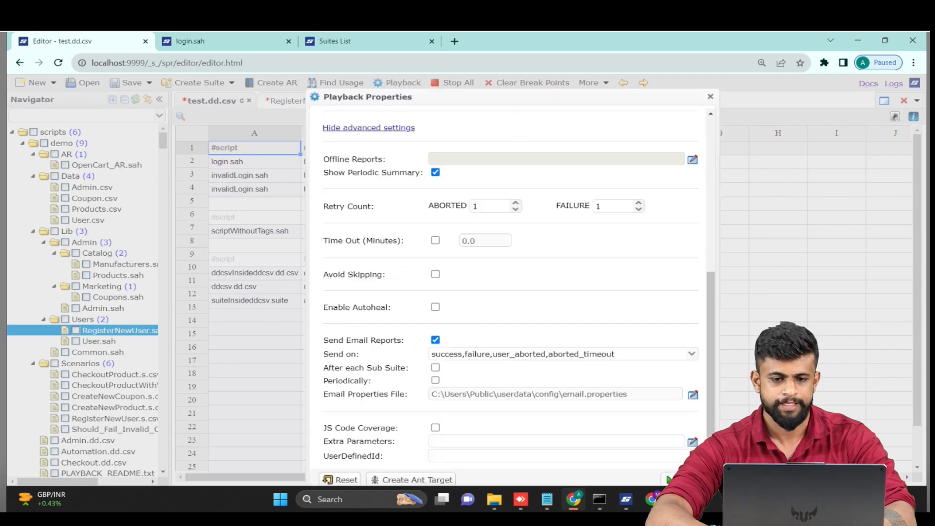
scroll(510, 287, up, 6)
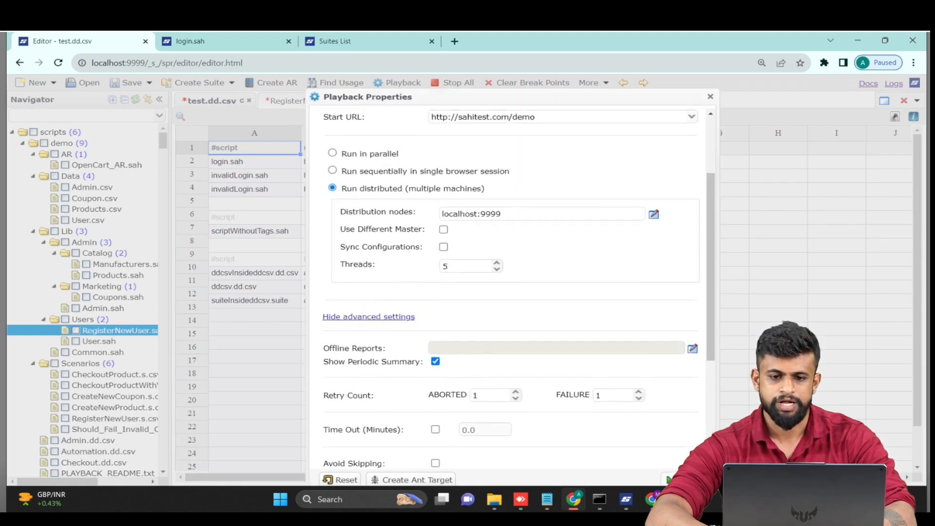
click(332, 258)
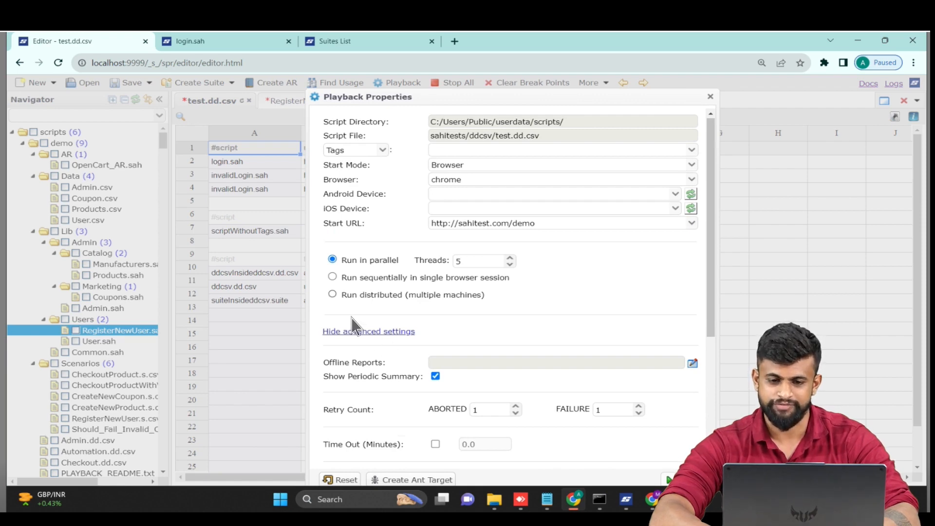
click(332, 294)
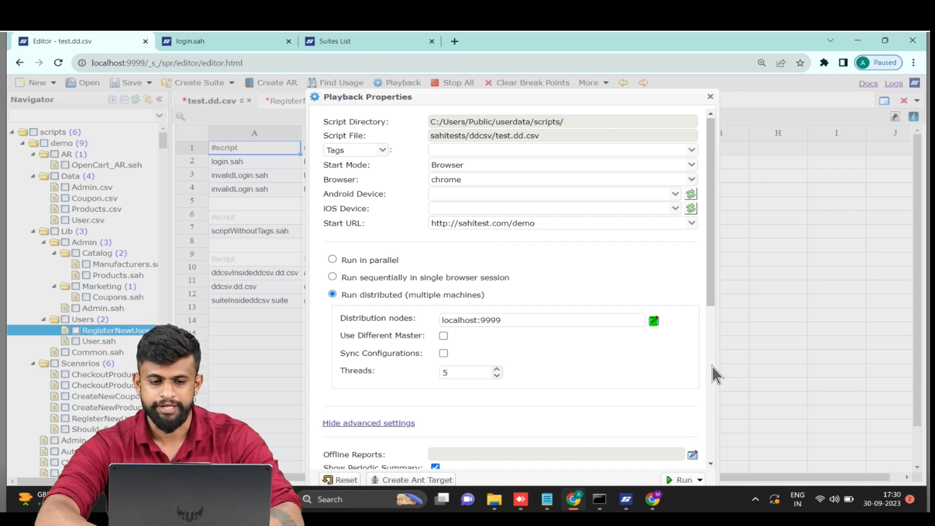
Step: Examine the node name and port entries for distributed playback and the advanced playback settings
click(653, 321)
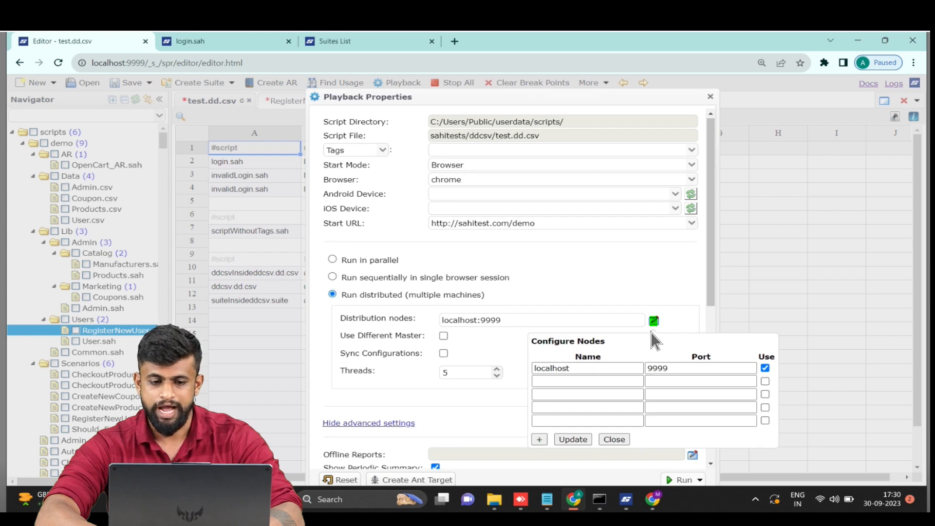
click(568, 368)
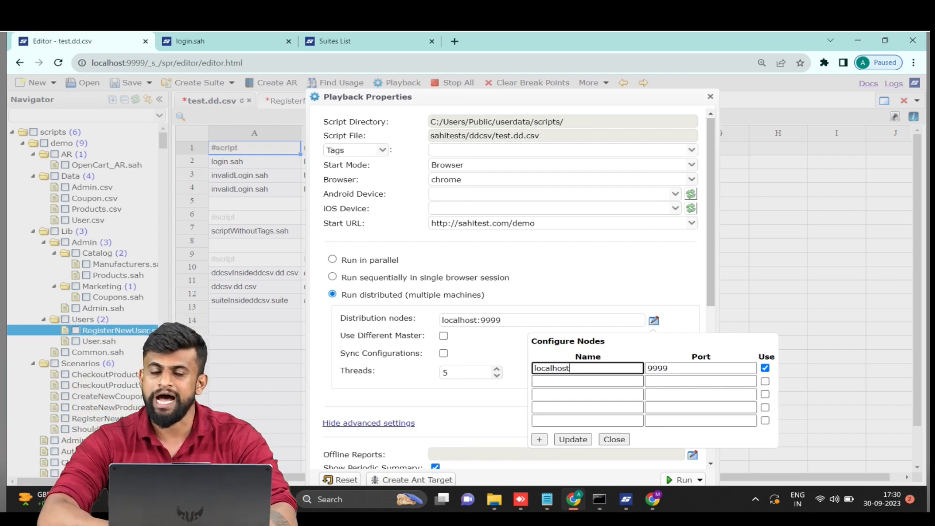
click(587, 380)
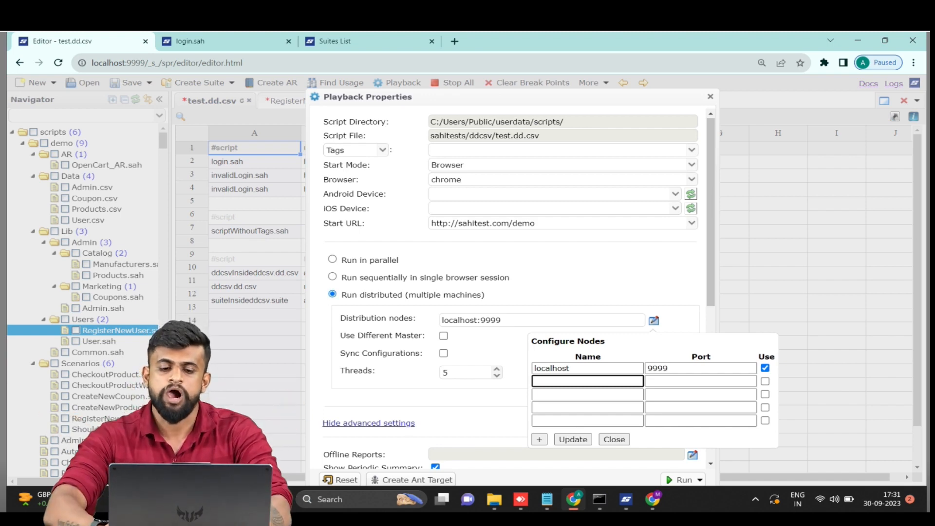
click(587, 394)
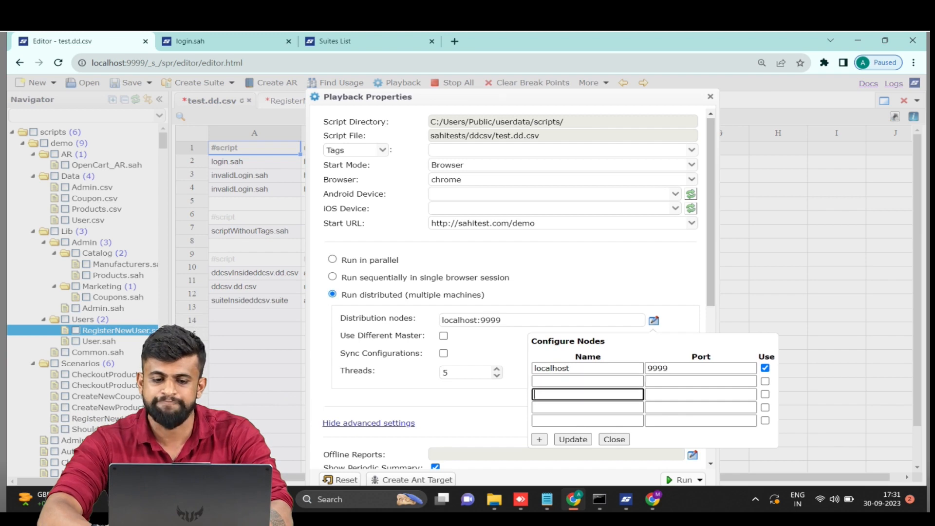
click(586, 407)
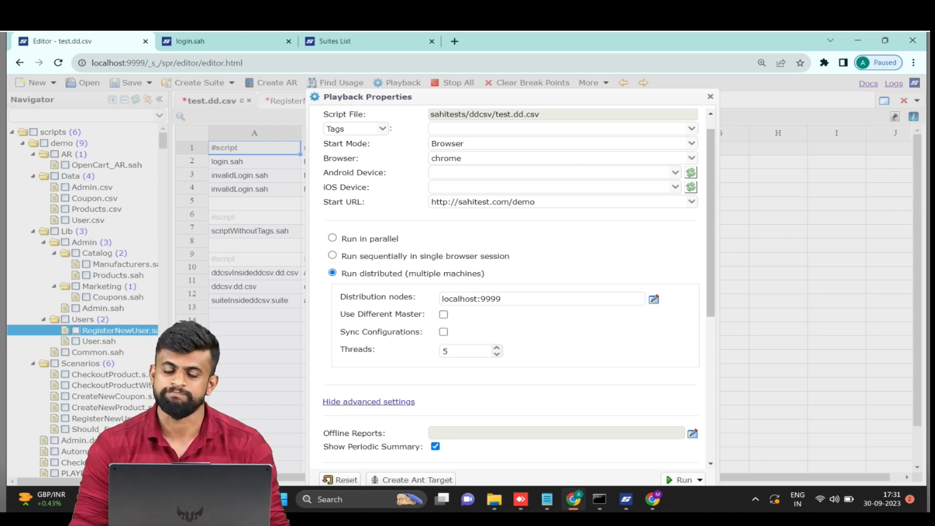
scroll(510, 289, down, 3)
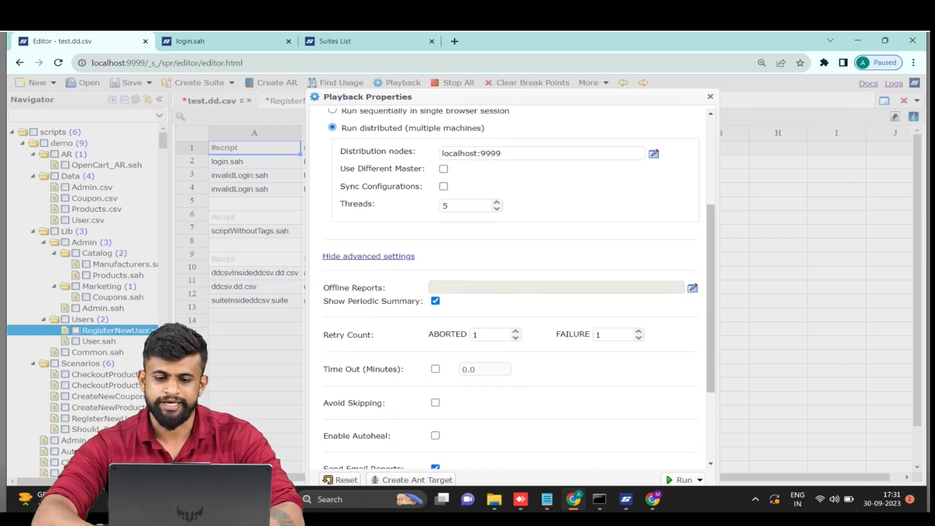
Step: Open the offline report types in the advanced playback settings and try the excel and email types
scroll(509, 289, down, 1)
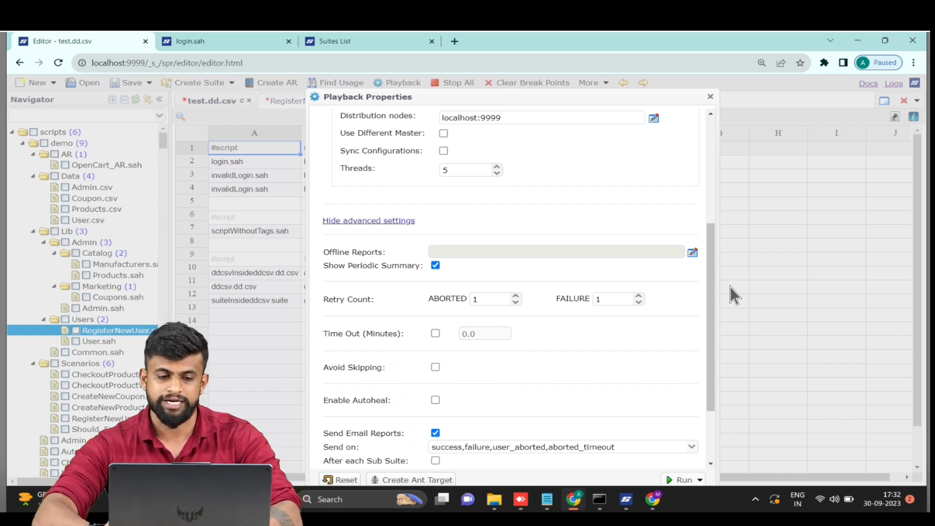
click(690, 252)
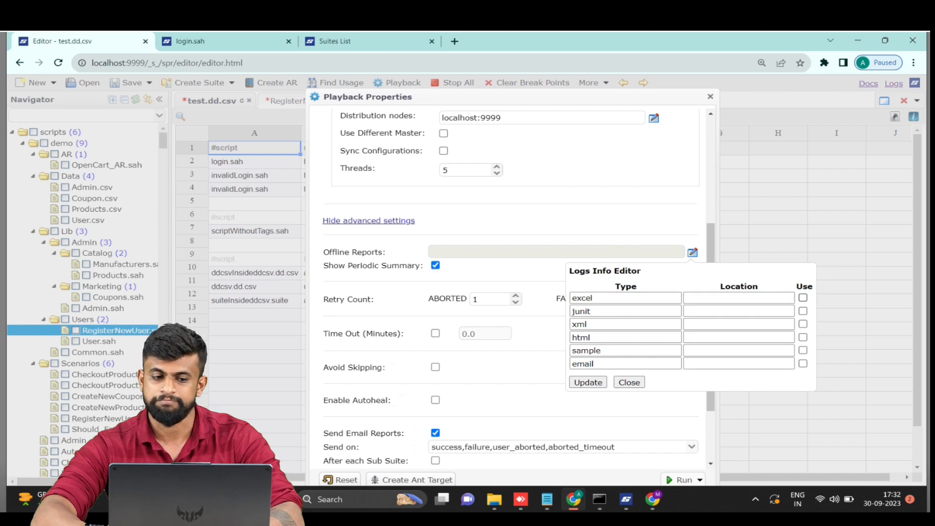
click(802, 297)
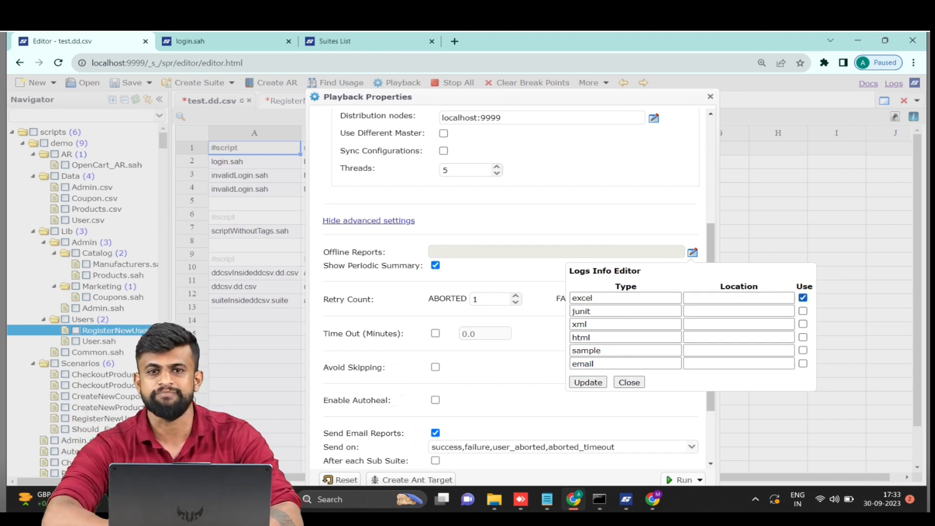
click(802, 363)
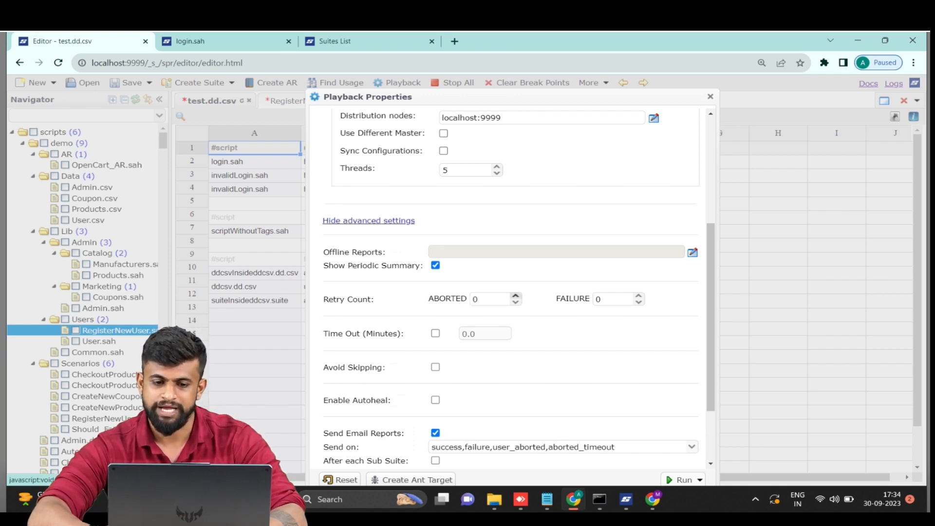
Step: Set the aborted and failure retry counts to 1, and switch Send Email Reports off and back on
click(515, 295)
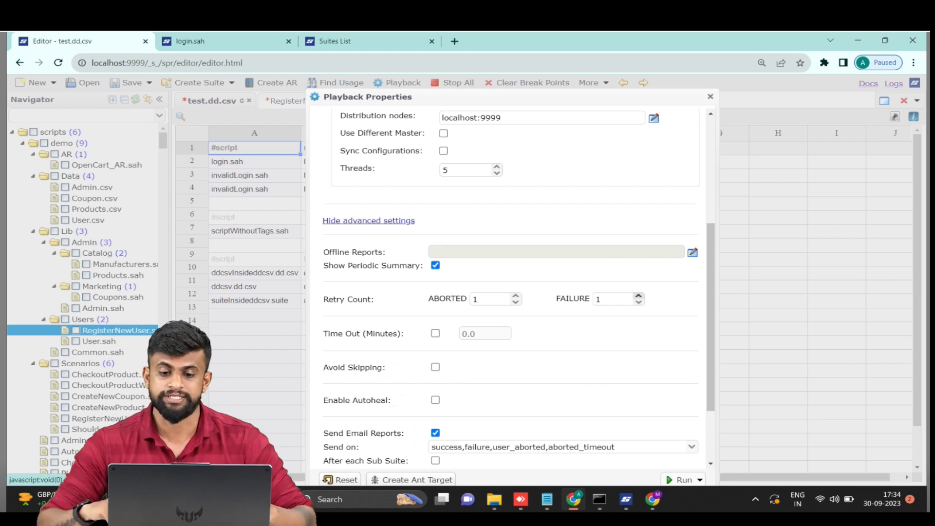
scroll(518, 288, down, 1)
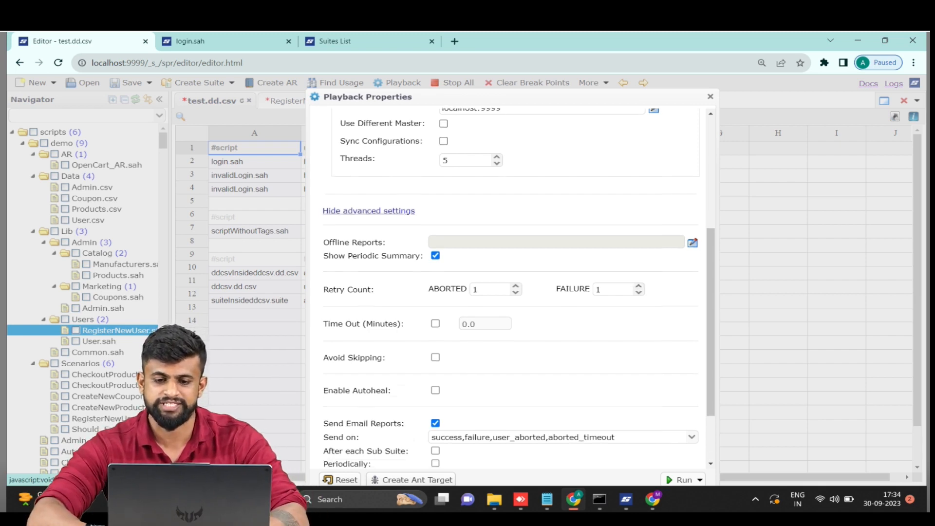
click(435, 413)
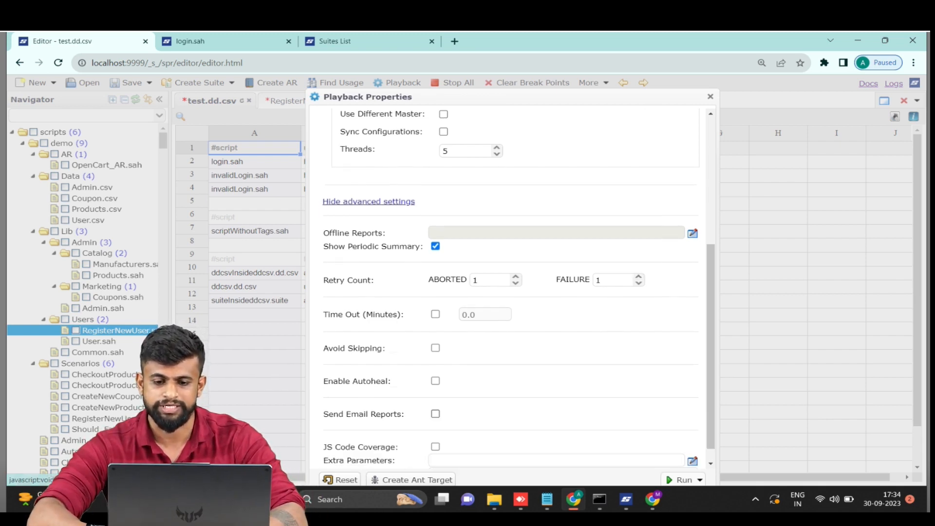
scroll(518, 288, down, 1)
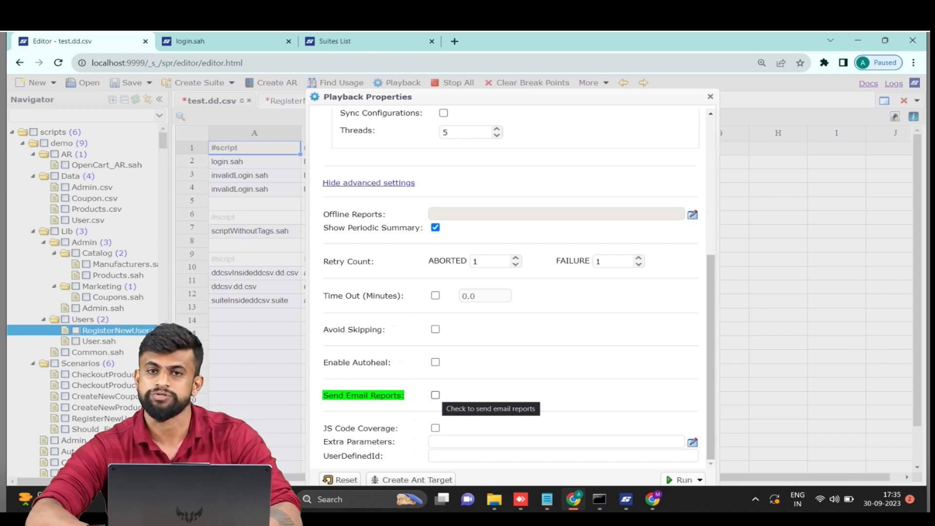
click(435, 395)
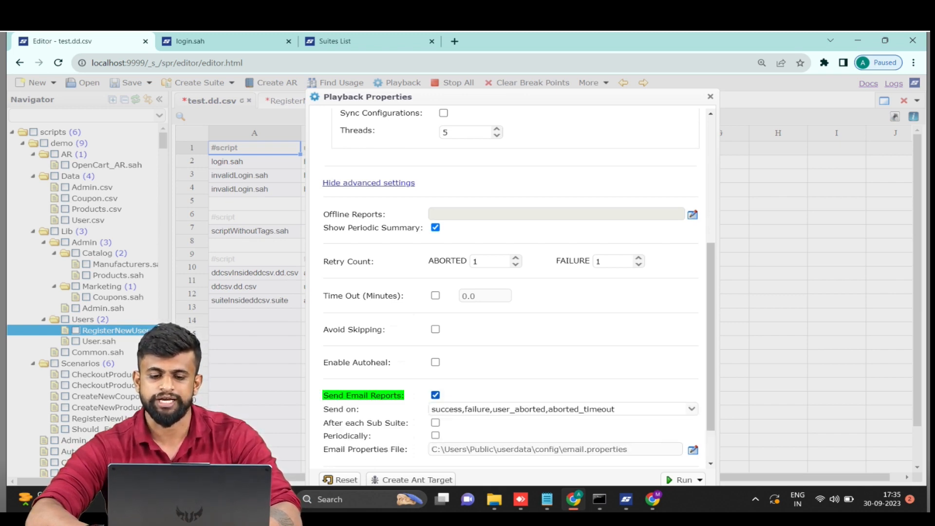
Step: Examine the Send on statuses available for triggering email reports
scroll(519, 288, down, 2)
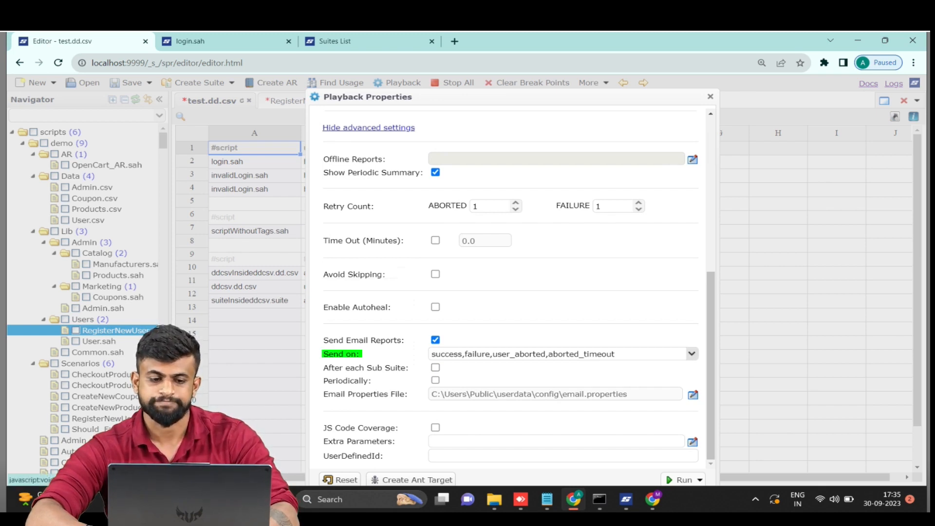
click(691, 354)
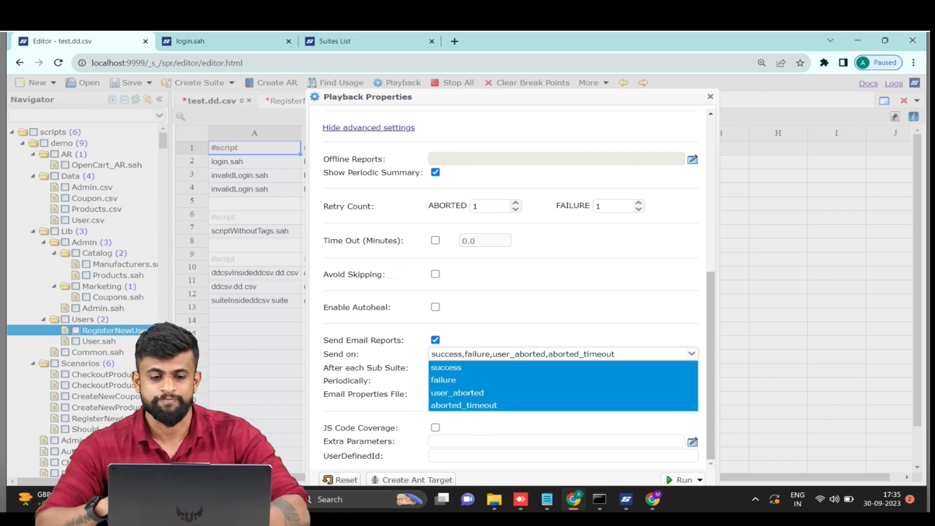
click(690, 354)
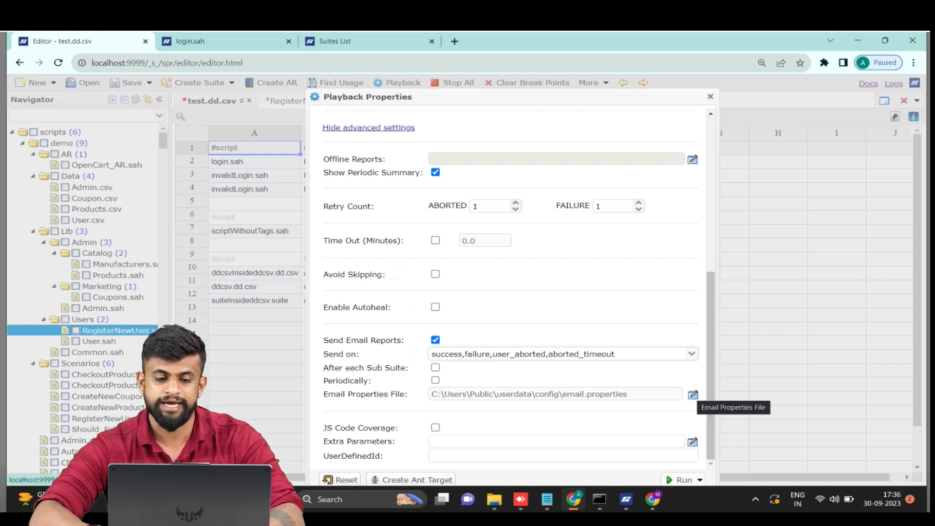
Step: Open email.properties, examine its mail server, login, sender, recipient and subject prefix entries, and return to the test.dd.csv editor
click(692, 395)
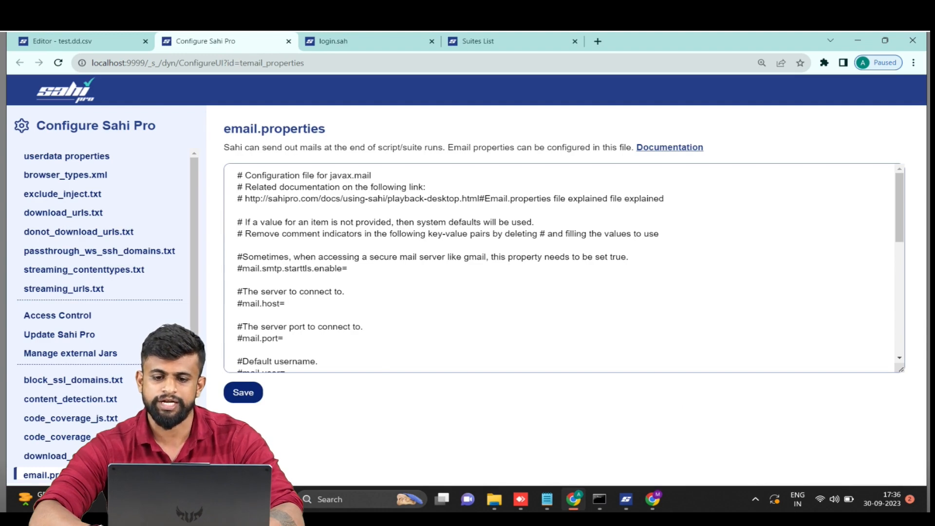
scroll(564, 268, down, 3)
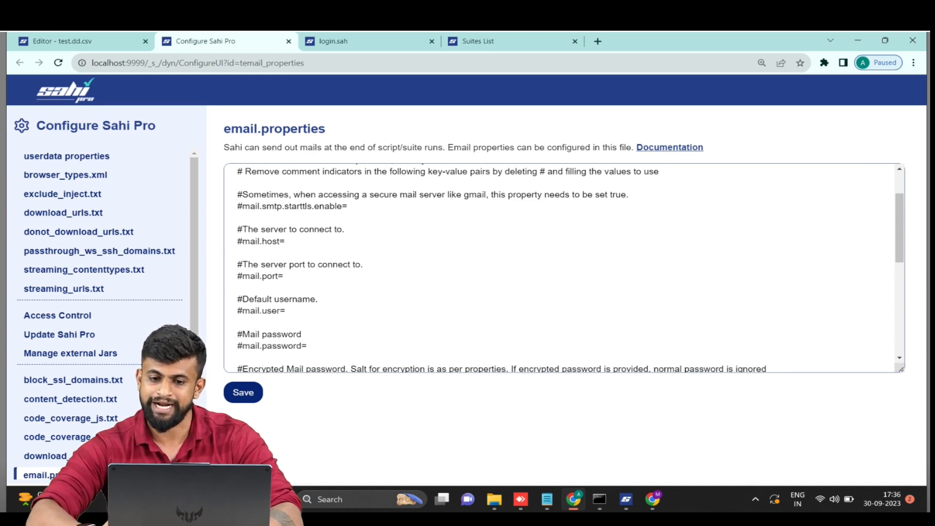
click(285, 241)
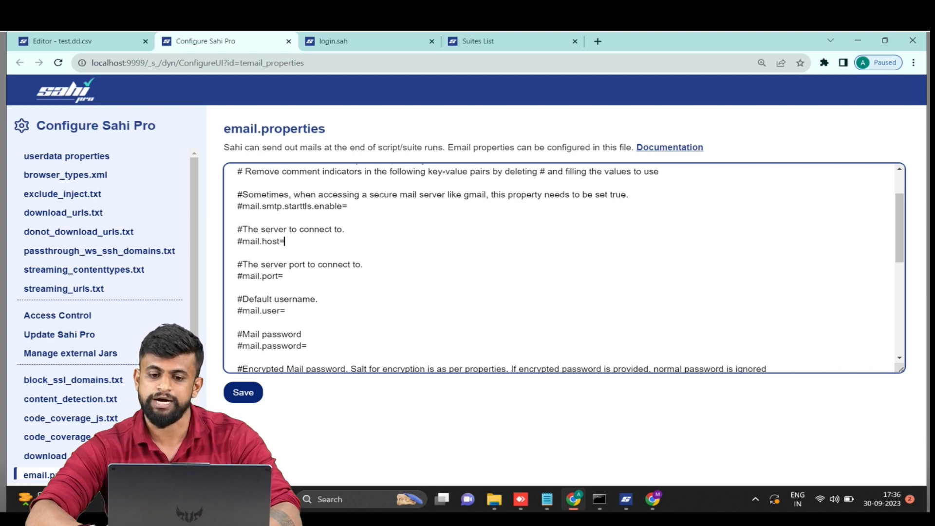
click(285, 310)
scroll(564, 267, down, 1)
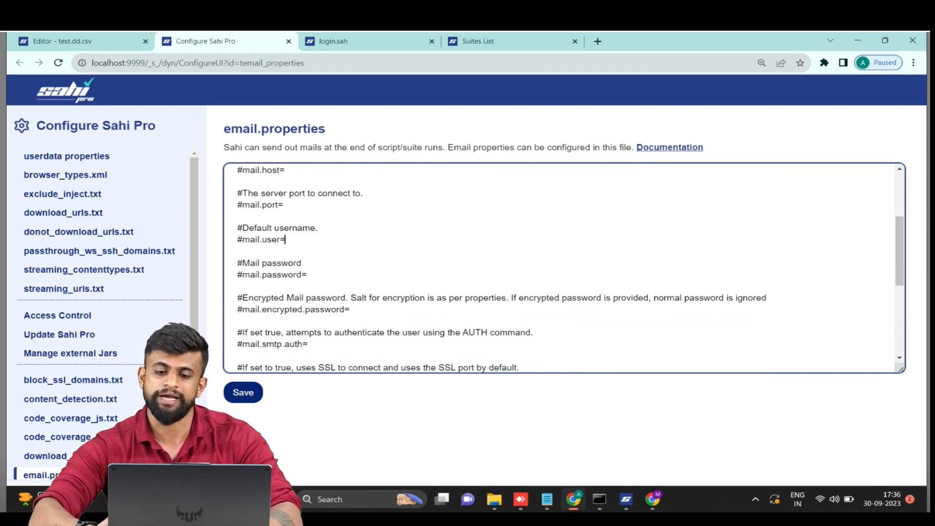
scroll(563, 267, down, 1)
scroll(564, 267, down, 3)
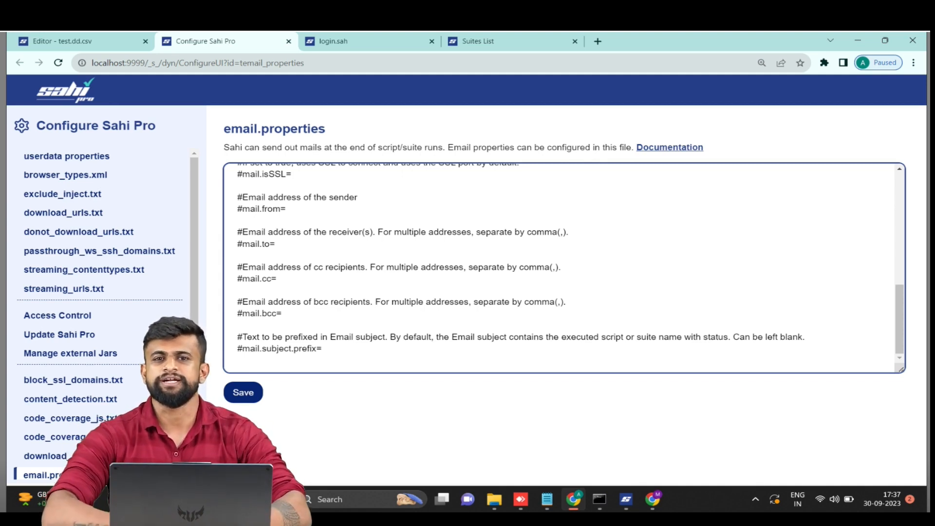
click(73, 41)
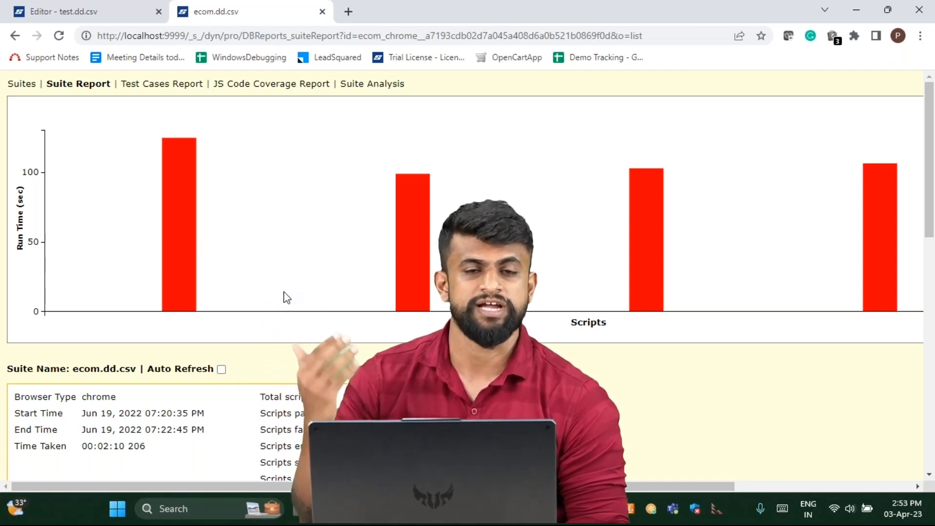
Step: Open the ecomScenarioUpdated.s.csv report from the first bar of the ecom.dd.csv run time chart and expand its payAndConfirm step
click(176, 228)
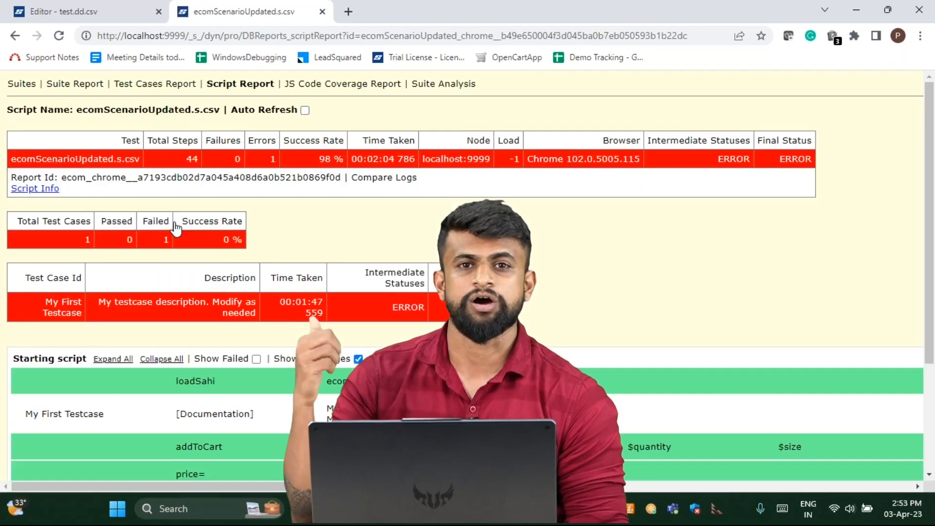
scroll(175, 226, down, 3)
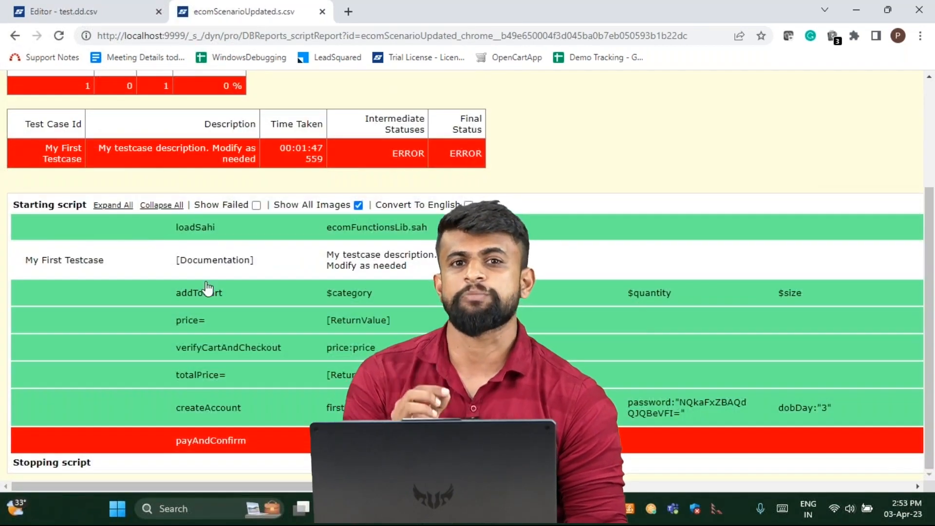
click(203, 440)
scroll(108, 438, down, 1)
click(108, 439)
scroll(111, 441, down, 3)
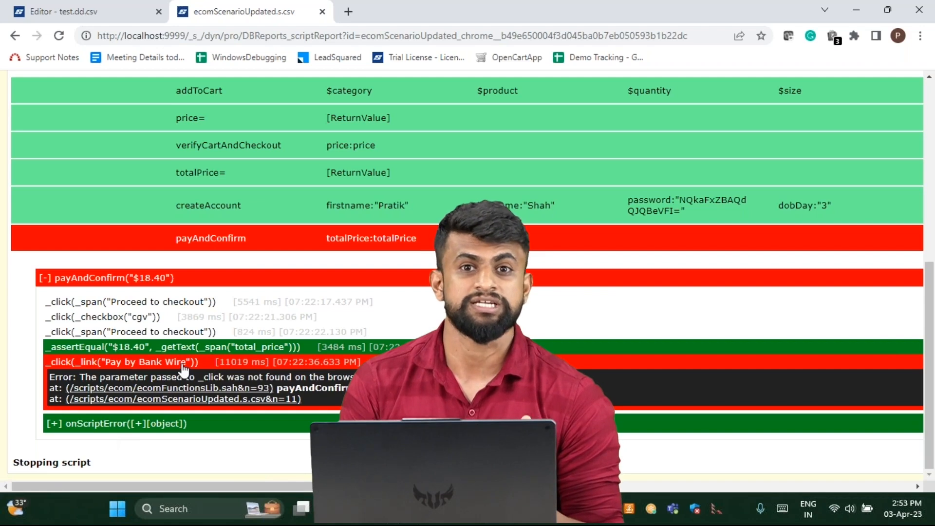
Step: Return to the ecom.dd.csv suite report and examine the bars across its run time chart
scroll(183, 368, up, 8)
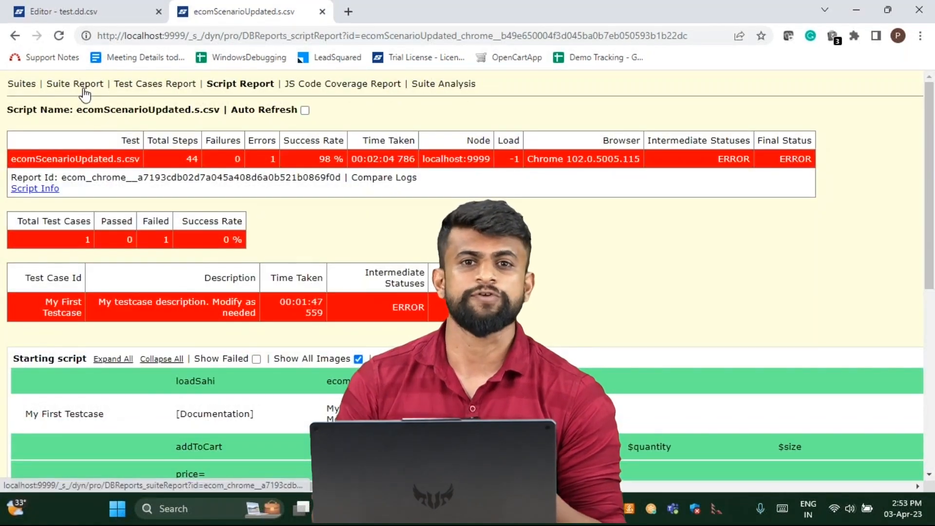
click(84, 90)
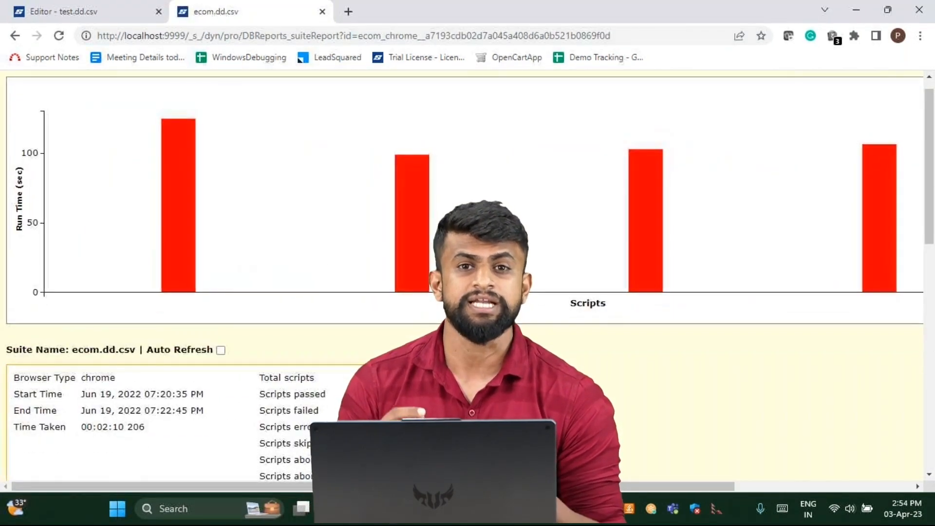
scroll(419, 248, right, 5)
scroll(265, 215, up, 1)
scroll(258, 195, left, 5)
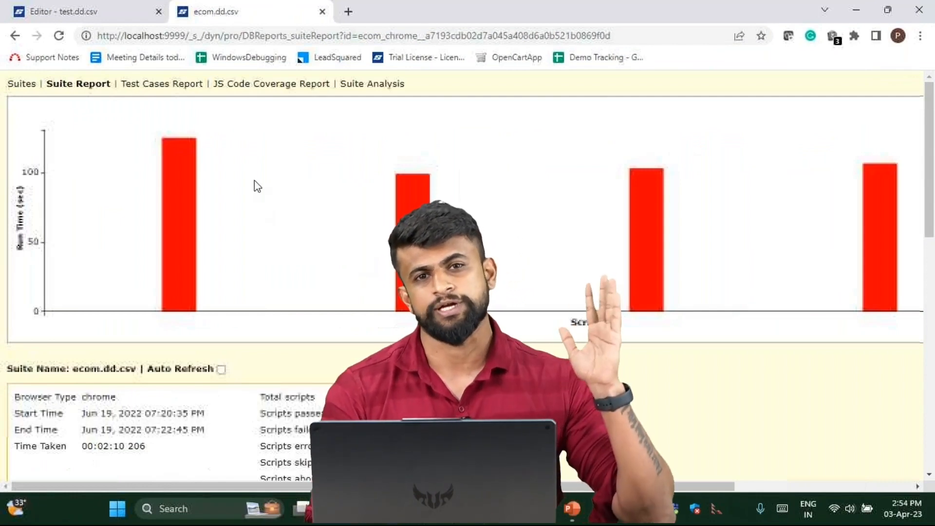
Step: Open the suite analysis for ecom.dd.csv and examine the failure step's details diagram and affected script reports
click(368, 104)
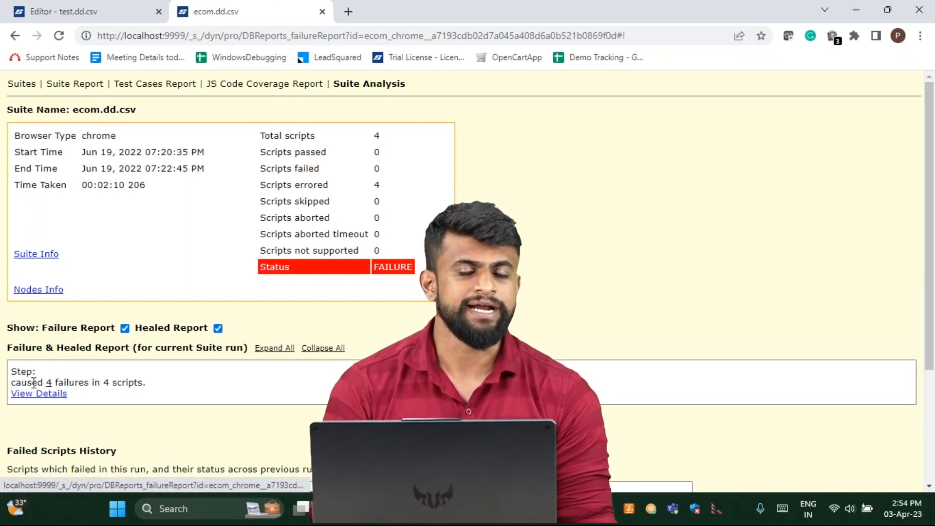
scroll(33, 382, down, 2)
click(39, 276)
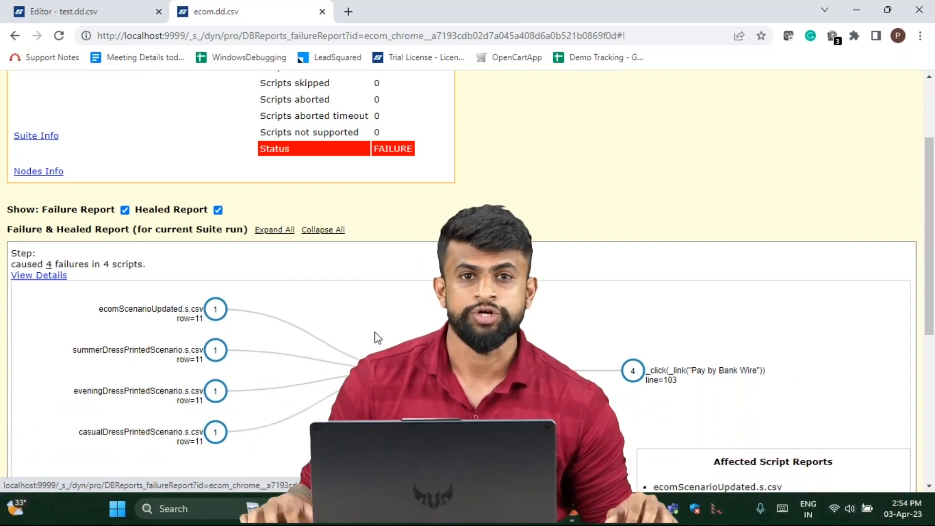
scroll(617, 294, down, 2)
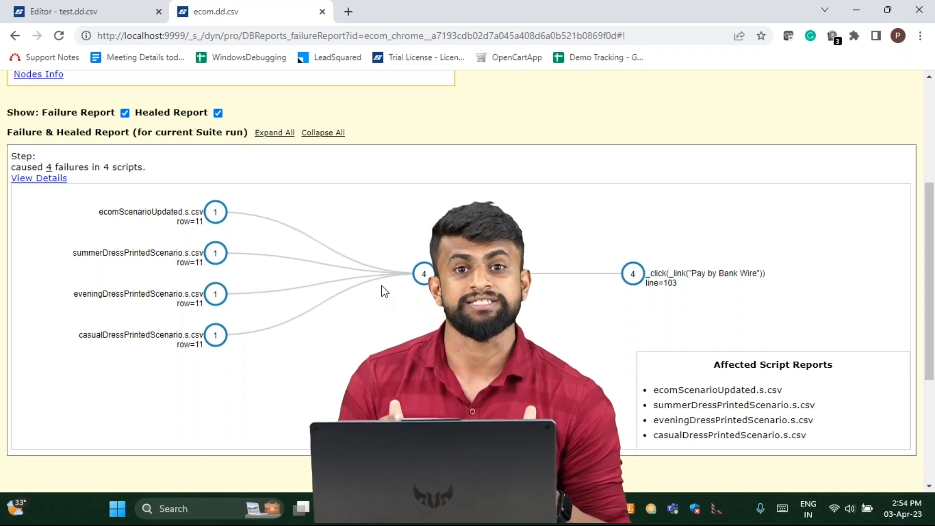
scroll(331, 146, up, 5)
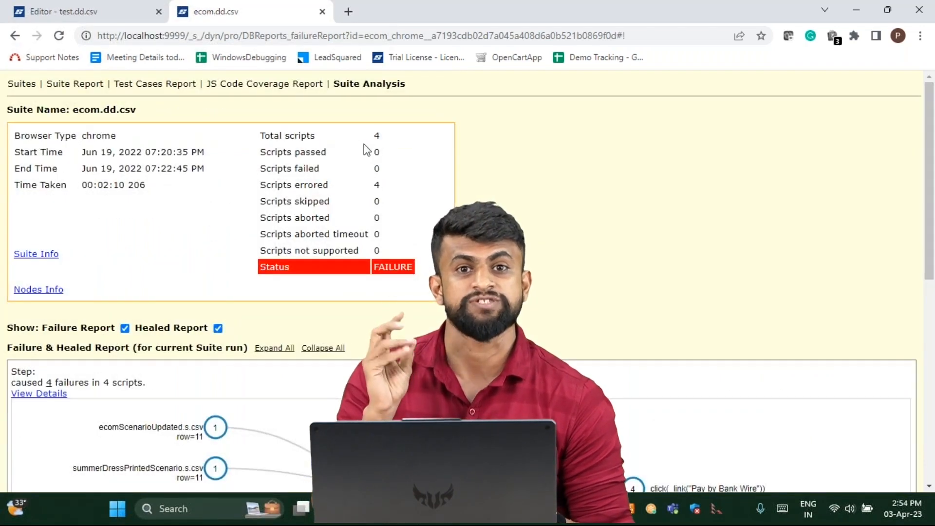
scroll(384, 146, down, 3)
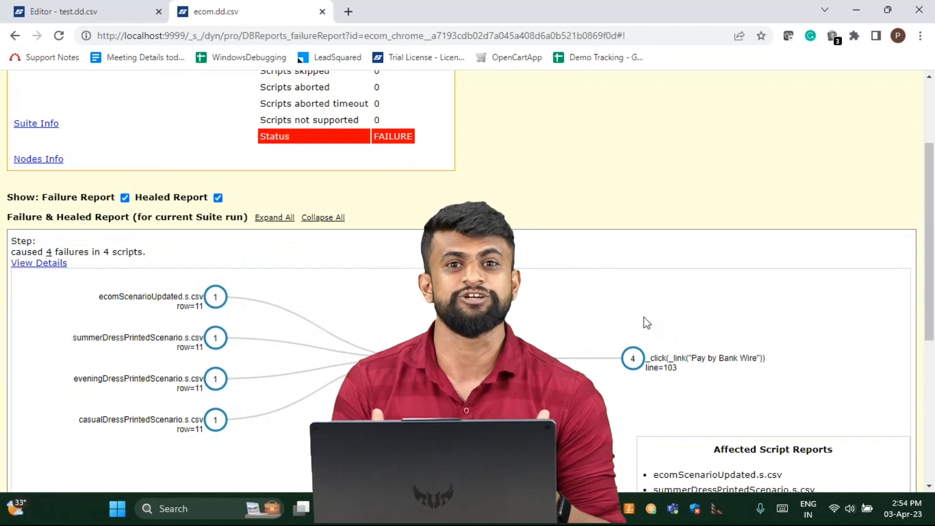